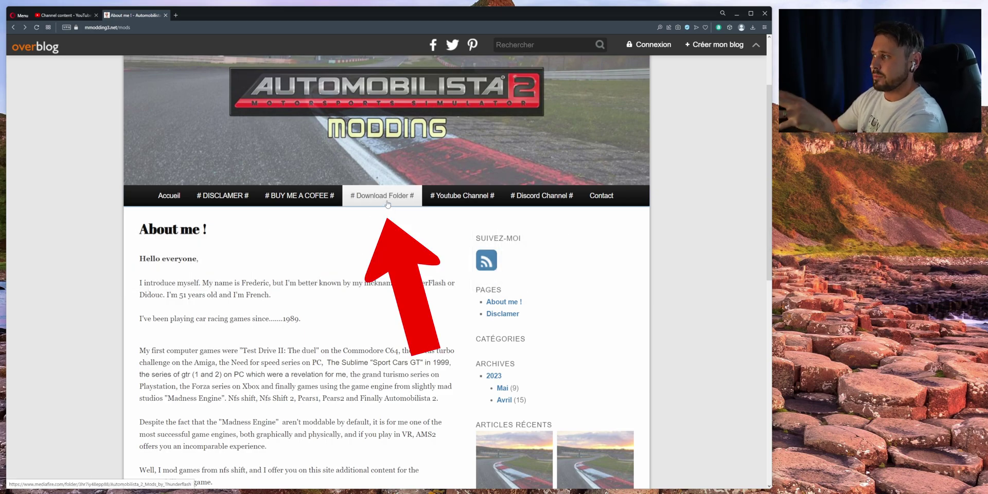
Try to download Thunderflash_Mods_3.0_AMS2CM.7z from the site's mod download folder, and cancel the transfer
left_click(386, 202)
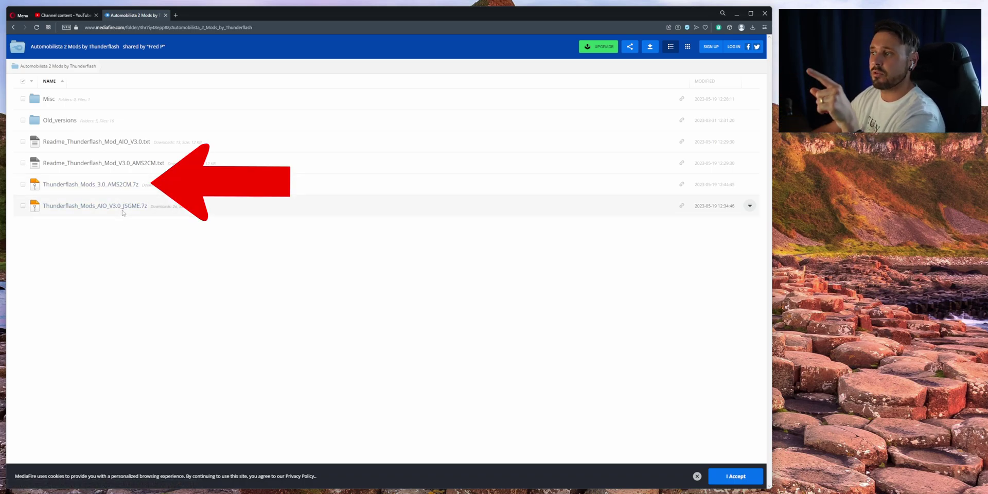
left_click(100, 186)
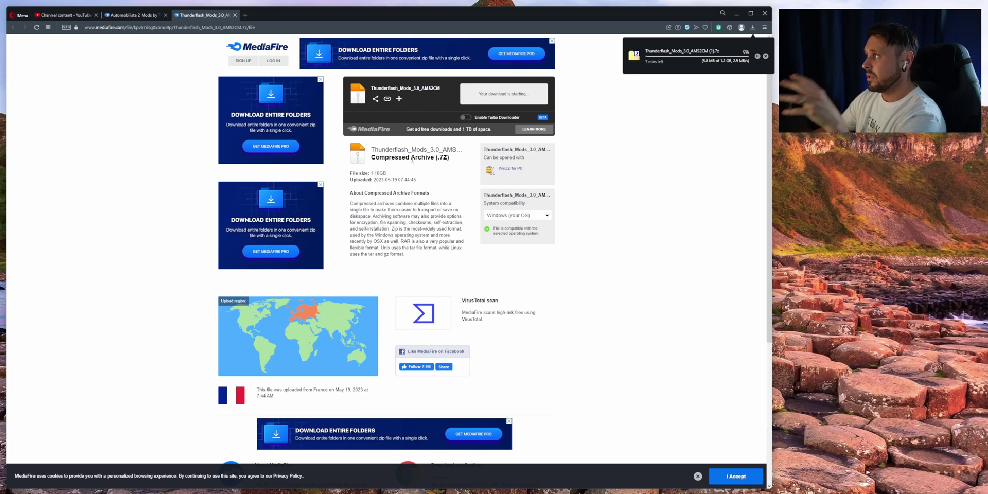
left_click(765, 55)
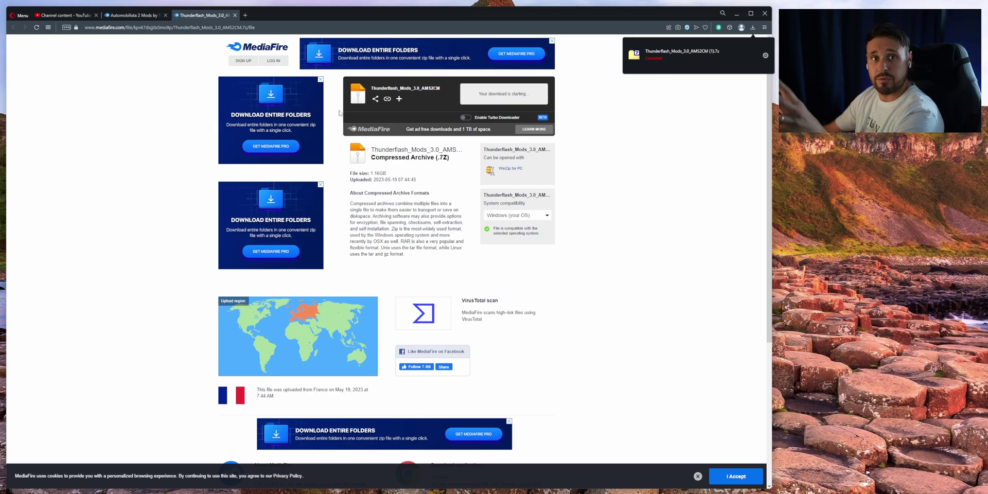
In File Explorer, extract Thunderflash_Mods_3.0_AMS2CM.7z with 7-Zip into its own folder, replacing all existing files
key("alt+Tab")
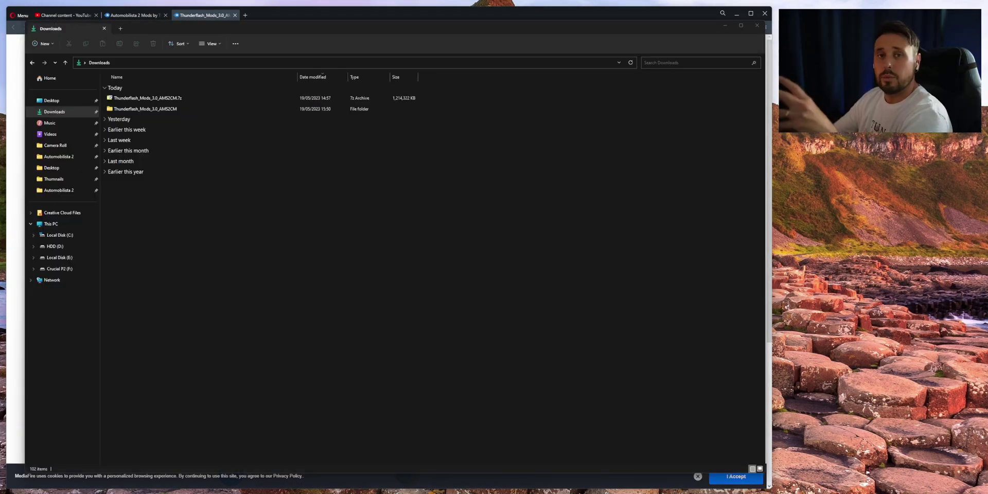
right_click(144, 101)
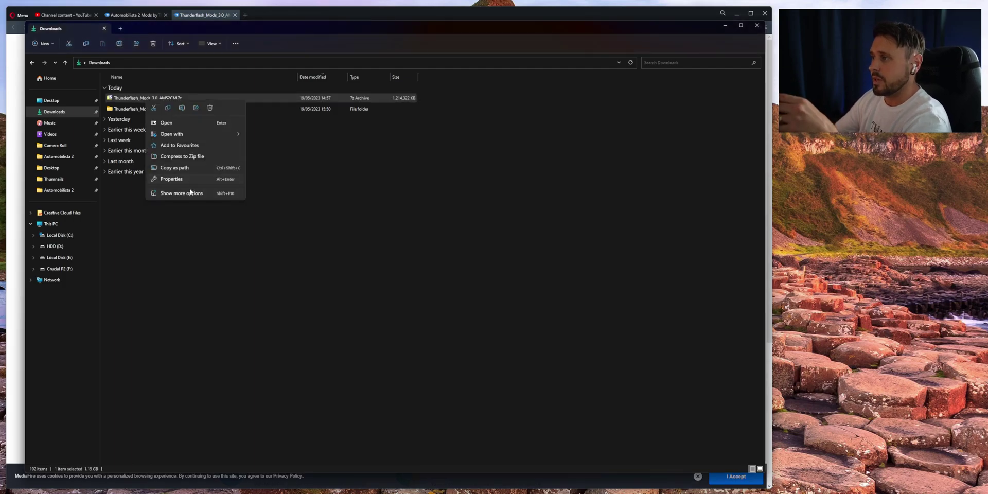
left_click(191, 196)
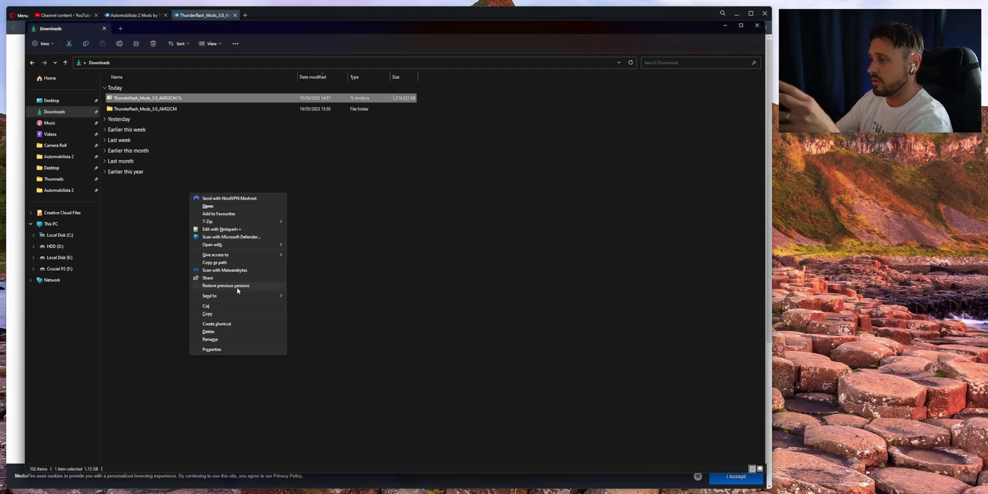
mouse_move(267, 222)
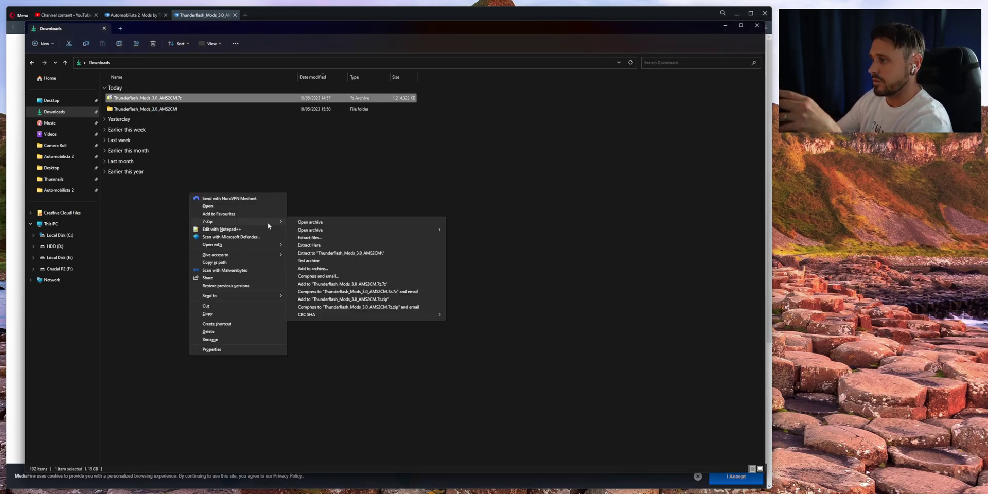
left_click(338, 253)
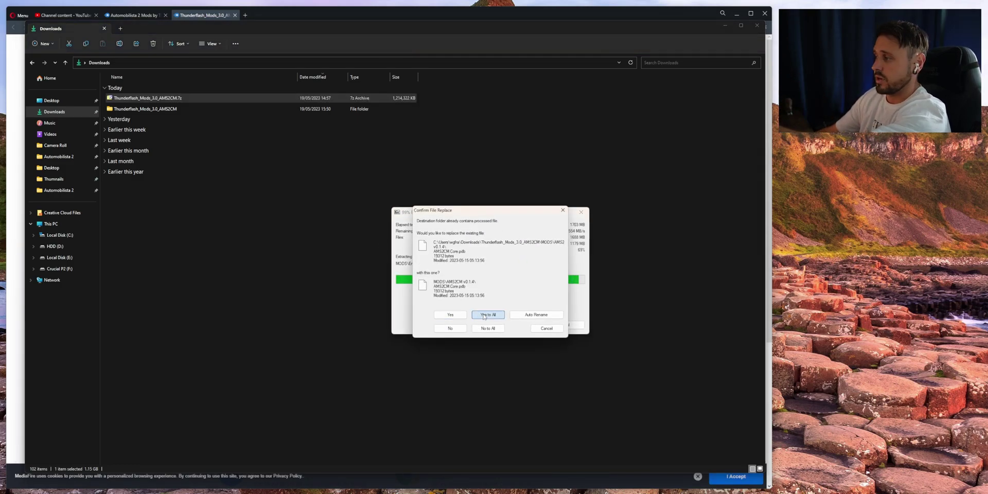
left_click(487, 314)
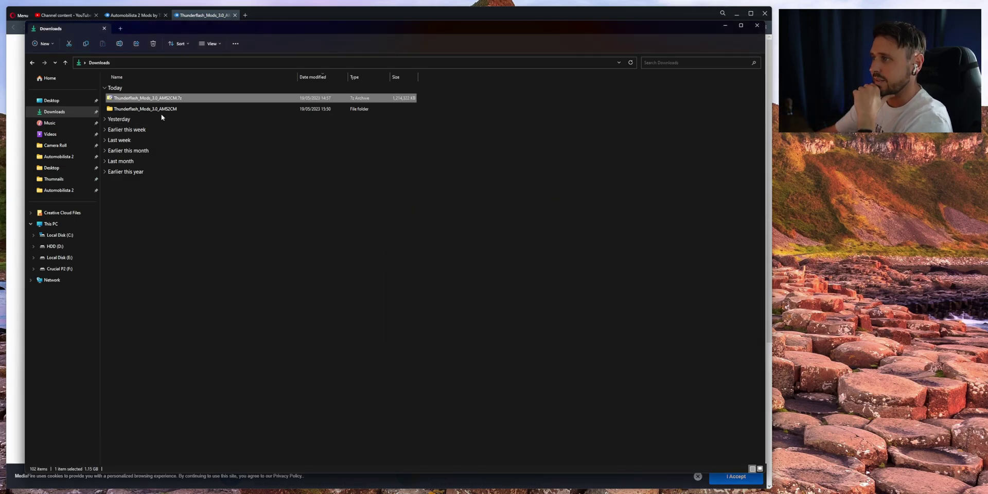
Examine the extracted MODS folder and the contents of its AMS2CM v0.1.4 subfolder
double_click(160, 110)
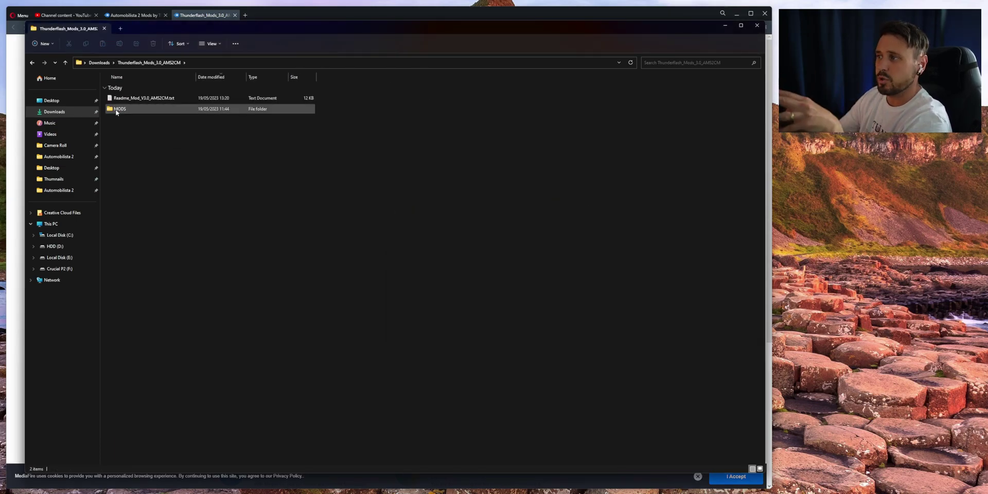
double_click(114, 109)
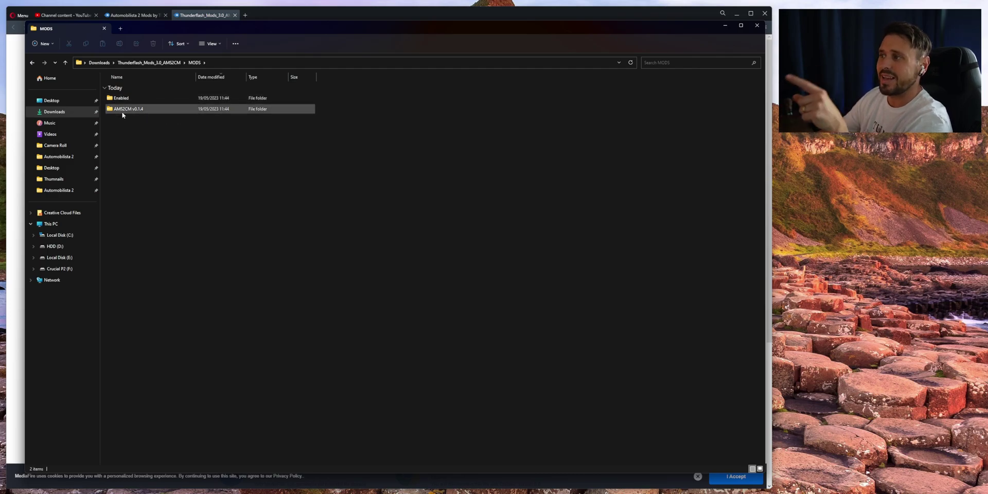
double_click(126, 113)
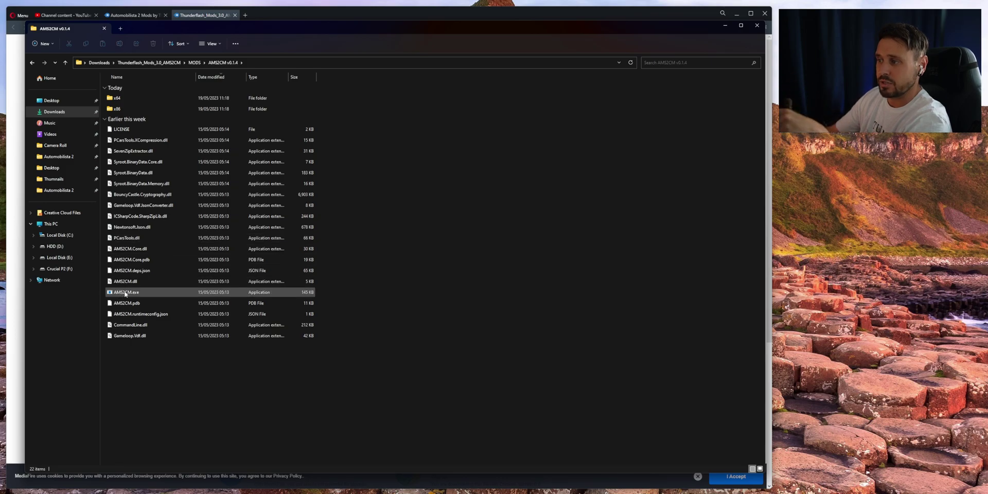
Return to the extracted Thunderflash_Mods_3.0_AMS2CM folder and place its MODS folder on the desktop
left_click(32, 62)
left_click(32, 62)
left_click_drag(116, 110, 913, 150)
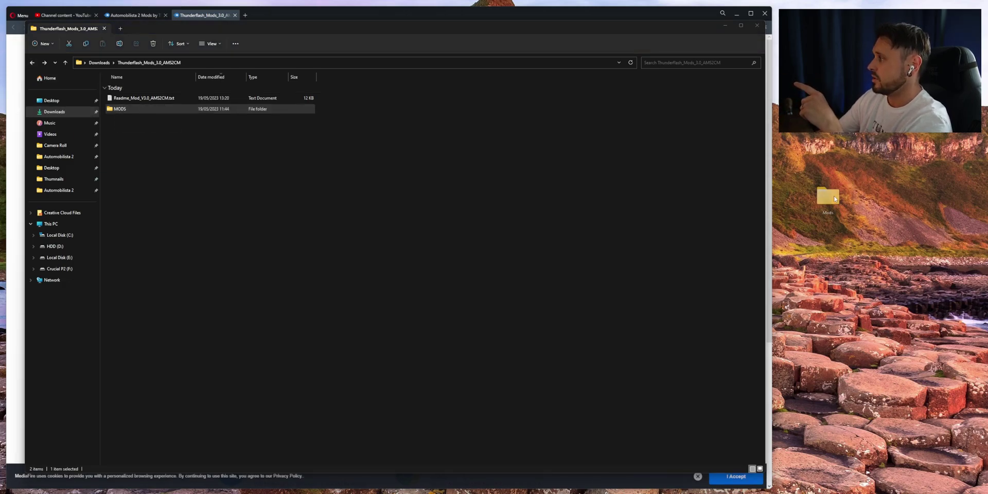
left_click(112, 109)
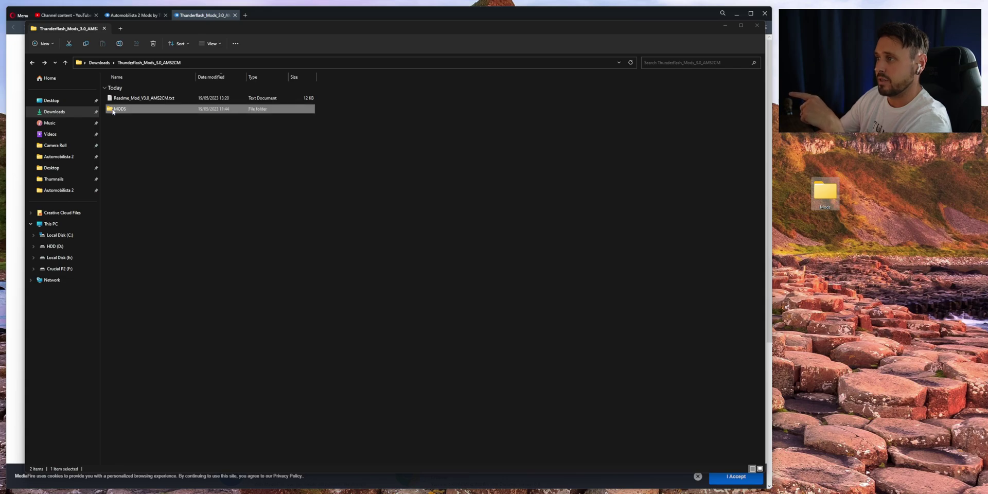
mouse_move(112, 108)
left_mouse_down()
mouse_move(180, 131)
mouse_move(127, 117)
left_mouse_up()
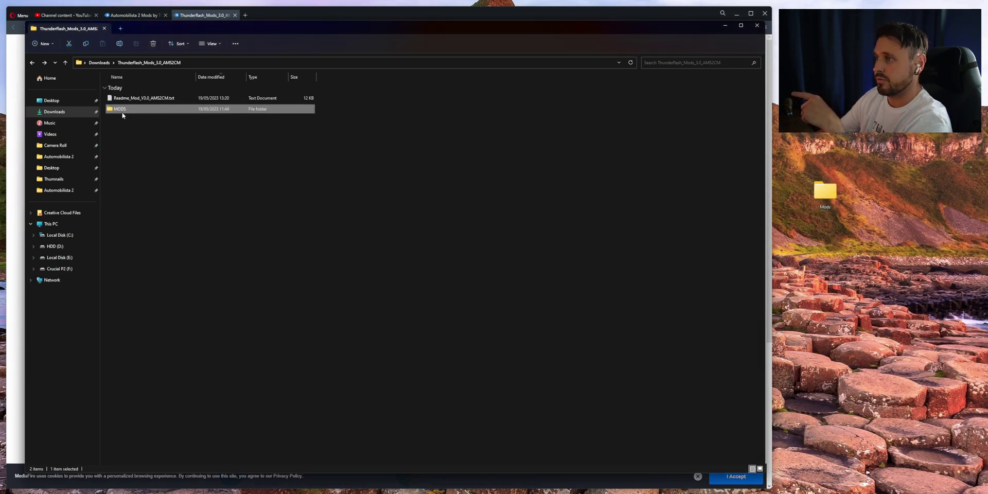
Go to the Automobilista 2 game folder under SteamLibrary\steamapps\common on the Crucial P2 (F:) drive
left_click(63, 269)
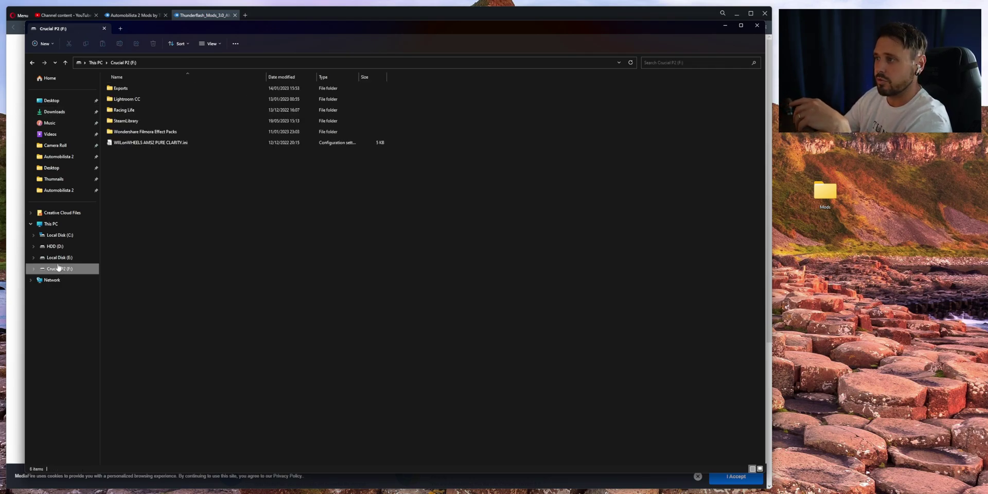
double_click(137, 121)
double_click(130, 90)
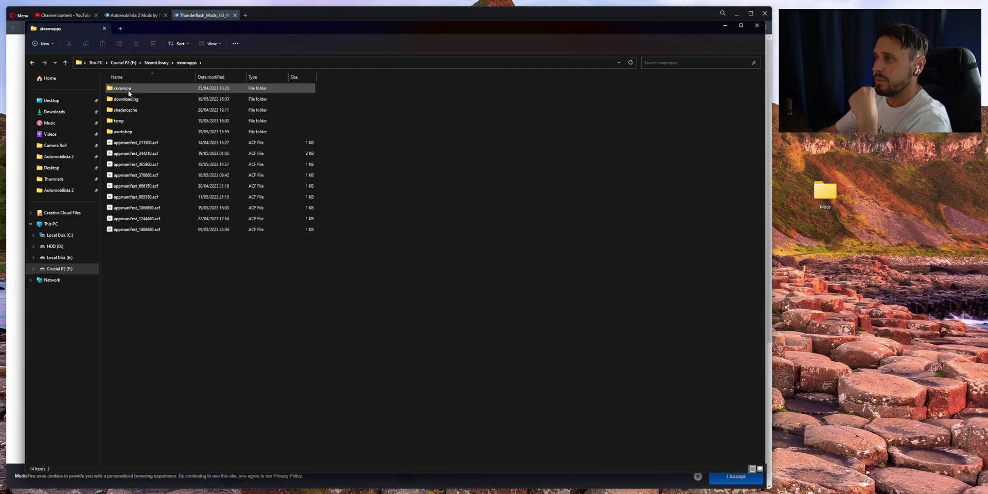
double_click(130, 89)
double_click(139, 122)
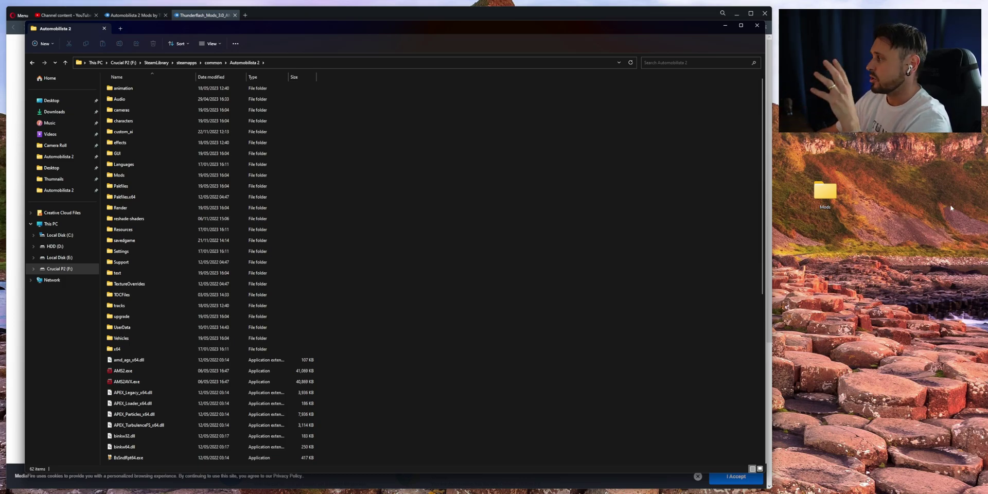
Try to copy the desktop Mods folder into the Automobilista 2 folder, and cancel the file replacement
left_click_drag(827, 193, 476, 208)
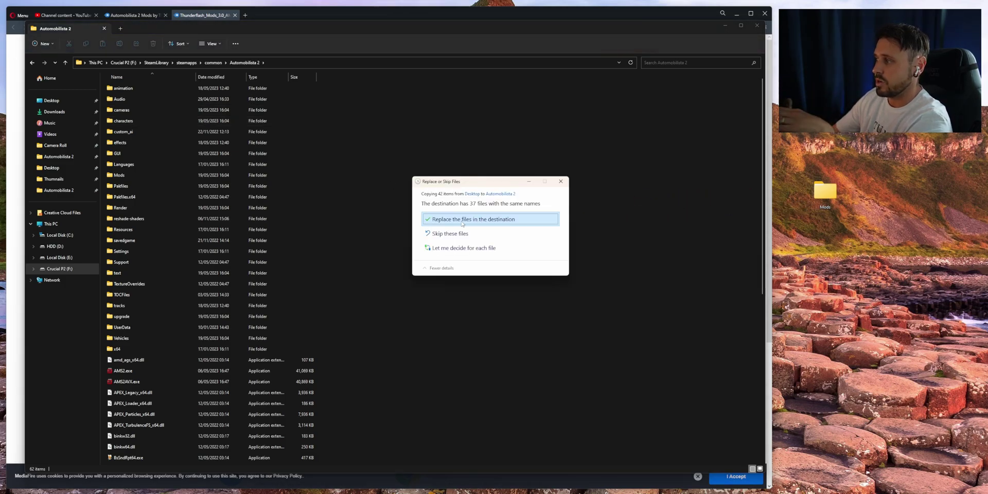
left_click(561, 181)
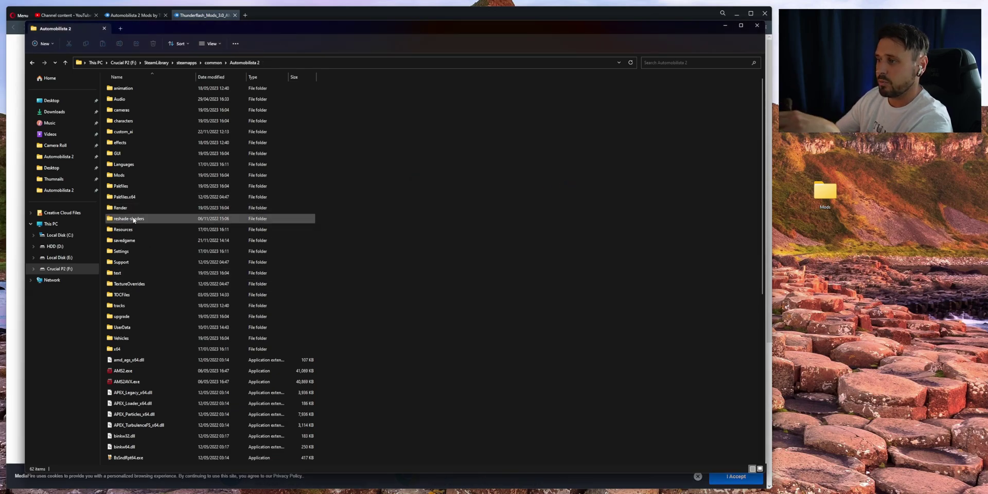
Run AMS2CM.exe from the game's Mods\AMS2CM v0.1.4 folder to install the mods, and dismiss its console window
scroll(137, 220, "down", 3)
scroll(136, 221, "up", 3)
left_click(116, 176)
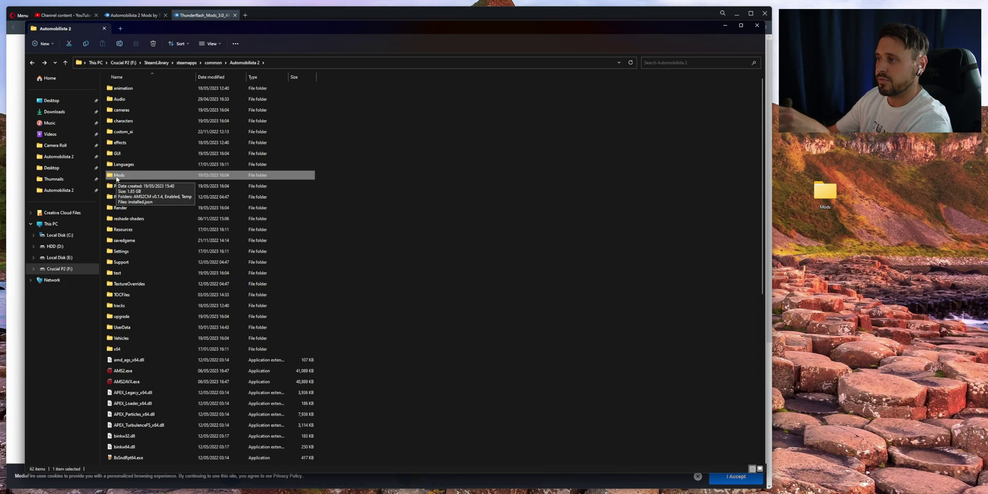
double_click(116, 177)
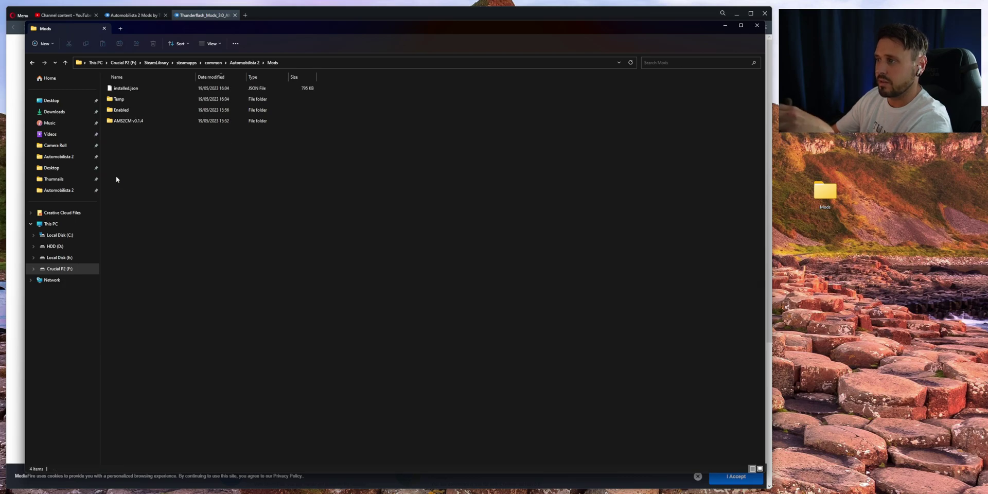
double_click(130, 121)
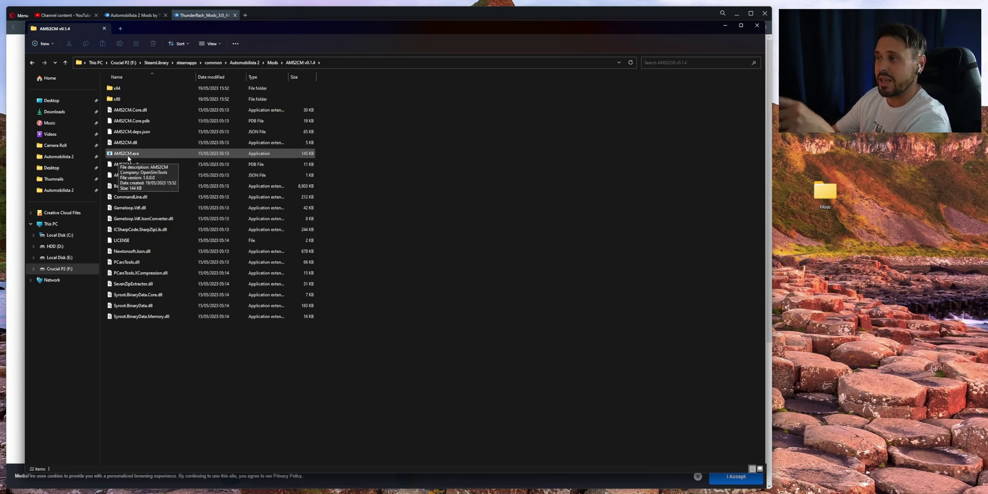
double_click(130, 155)
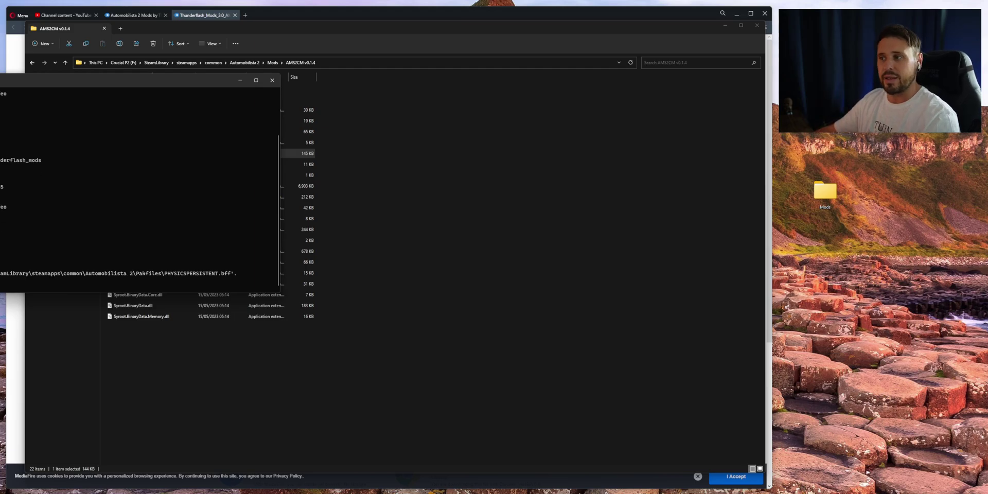
key("Return")
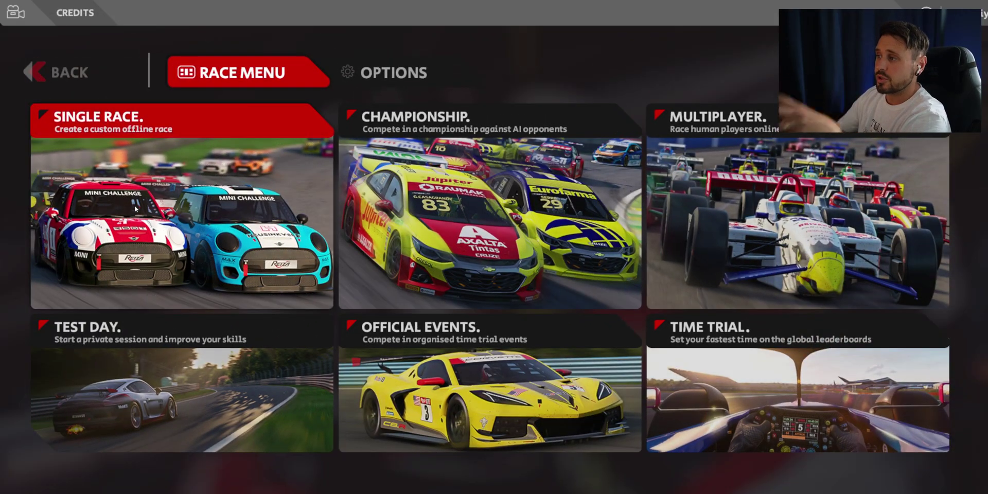
In Automobilista 2, open the vehicle selection for a single race
left_click(134, 205)
left_click(349, 269)
left_click(255, 134)
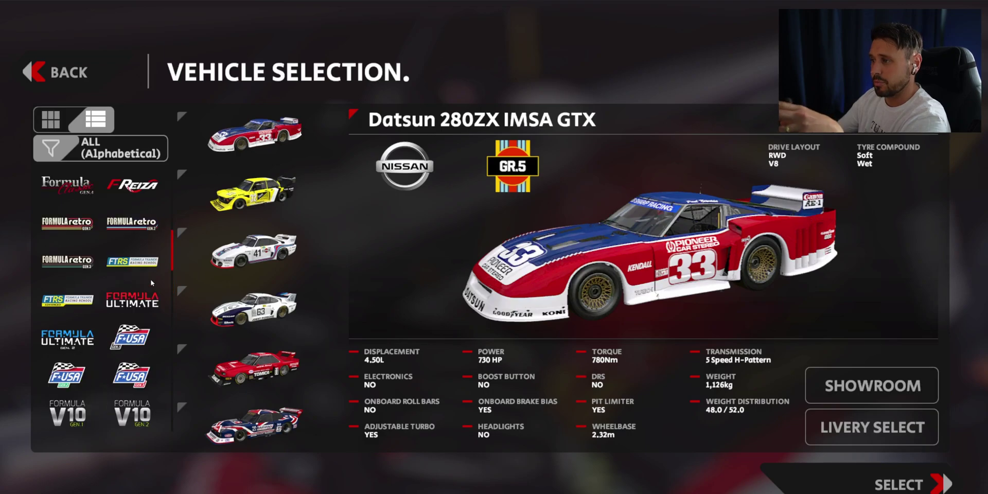
Browse the cars in both 80' Supercars classes and in the F355 Challenge and F488 Challenge classes
scroll(103, 283, "up", 10)
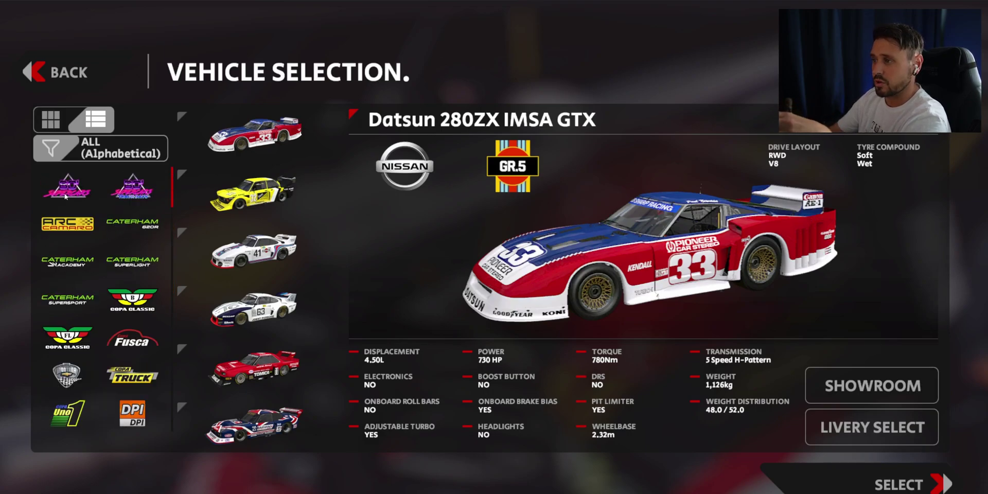
left_click(65, 196)
left_click(130, 189)
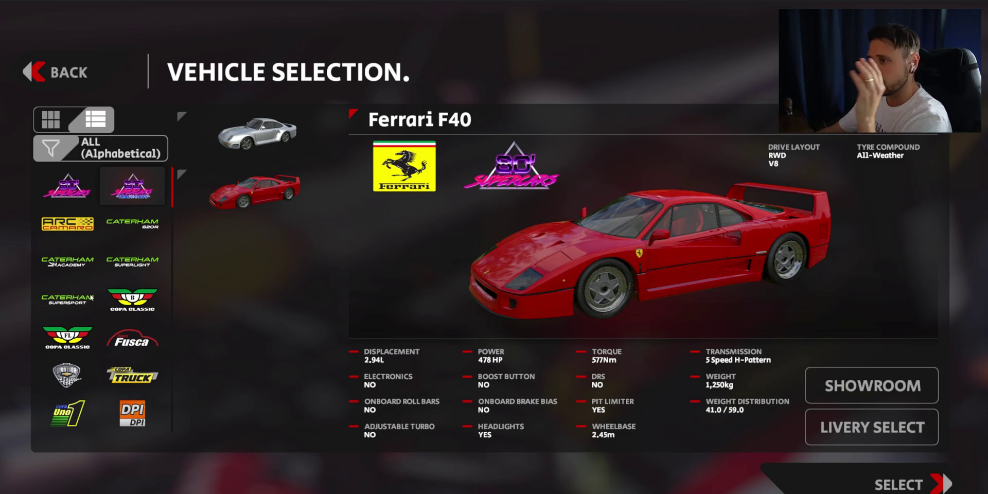
scroll(92, 298, "down", 3)
scroll(92, 297, "down", 3)
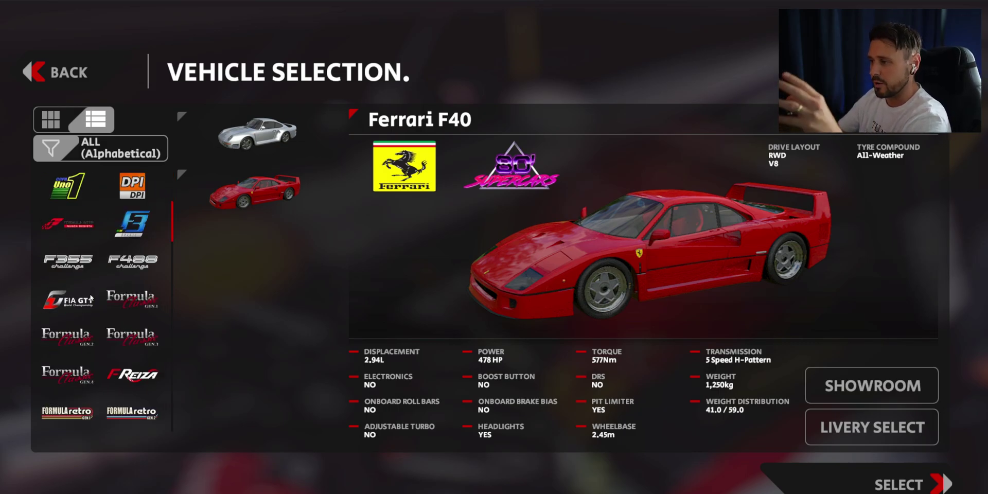
left_click(64, 268)
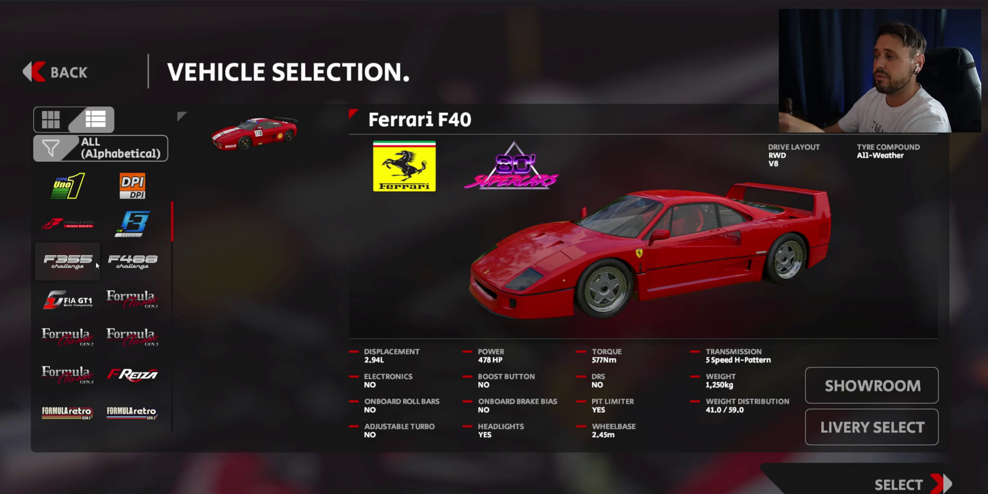
left_click(114, 261)
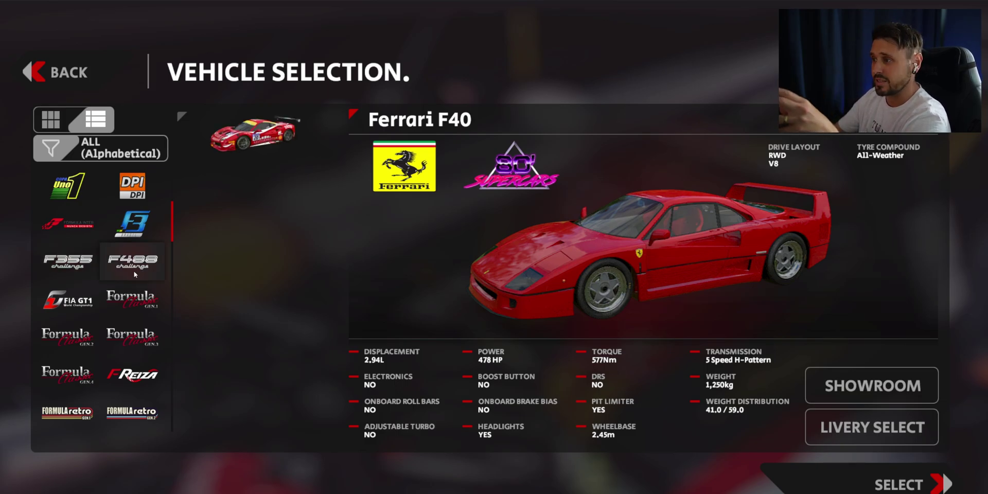
View the FIA GT1 class cars one after another, including the Matech Ford GT, Nissan GT-R and Maserati MC12
left_click(71, 306)
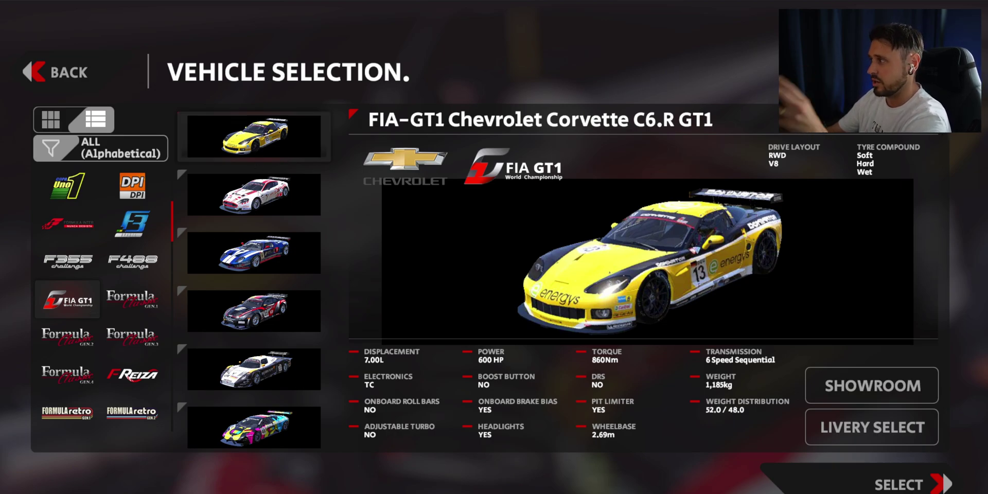
left_click(258, 201)
left_click(257, 245)
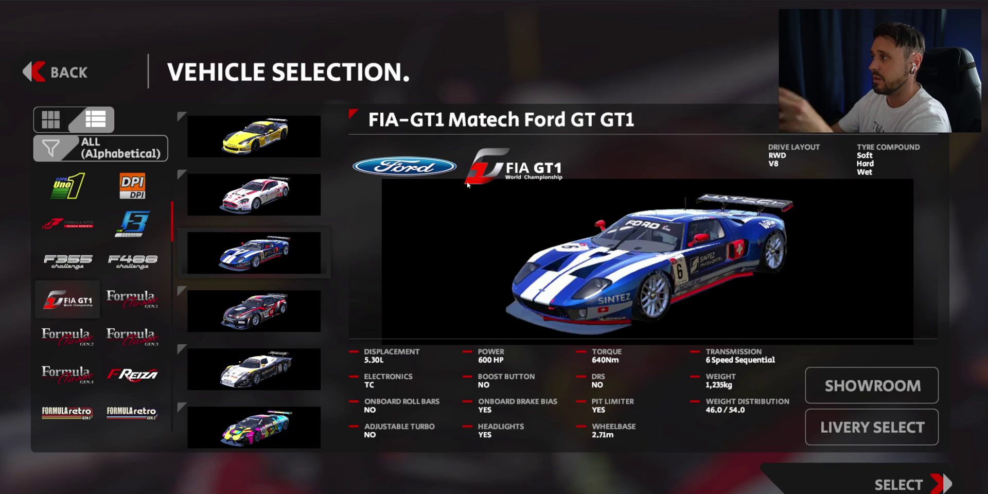
left_click(247, 324)
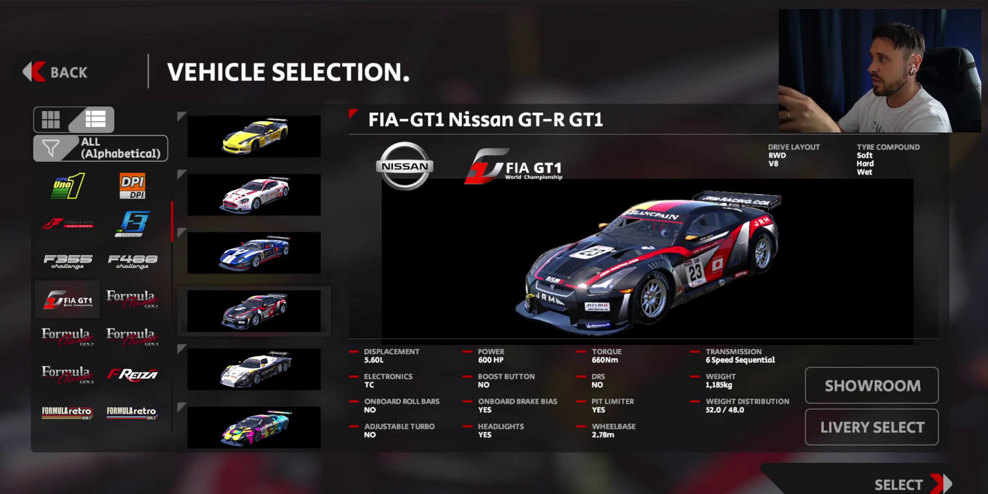
left_click(264, 368)
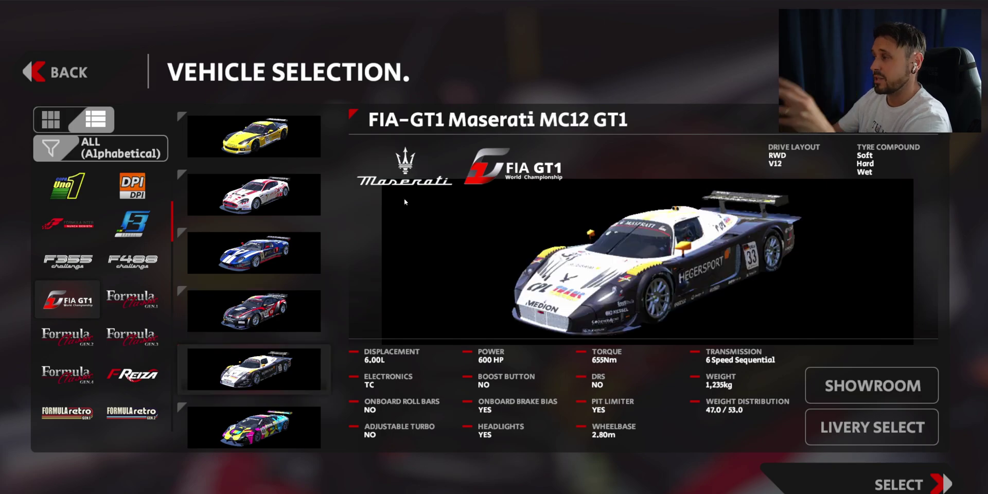
View the Lamborghini Murcielago R-SV GT1 and the Group 5 class cars, from the Datsun 280ZX to the Zakspeed Ford Capri
left_click(258, 430)
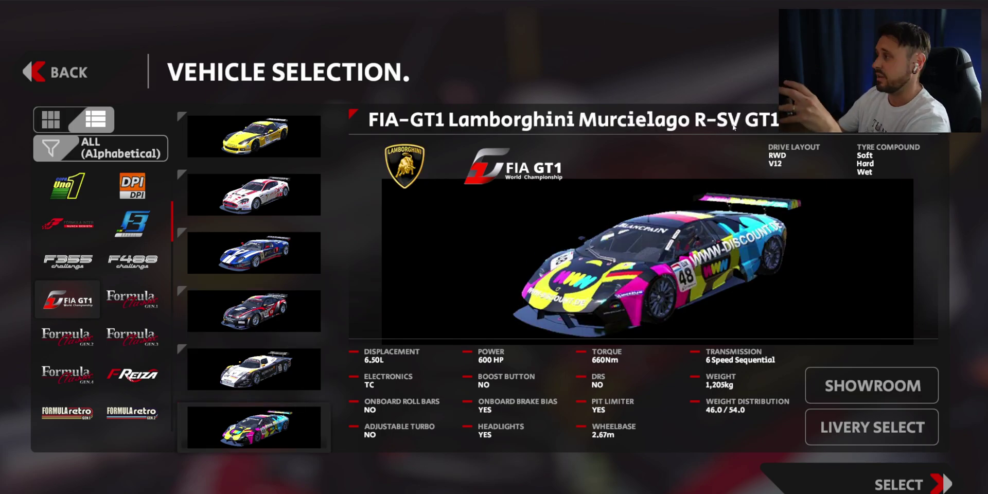
scroll(94, 325, "down", 10)
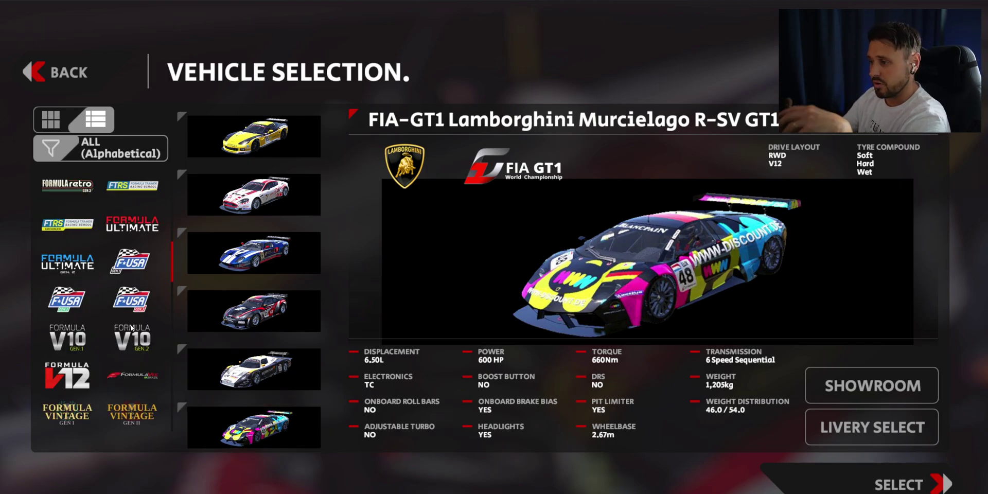
left_click(84, 382)
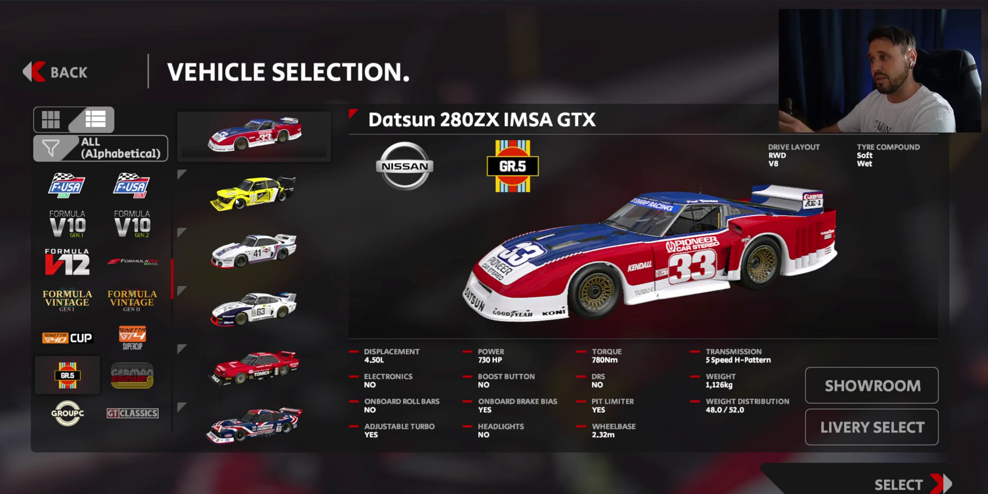
left_click(253, 193)
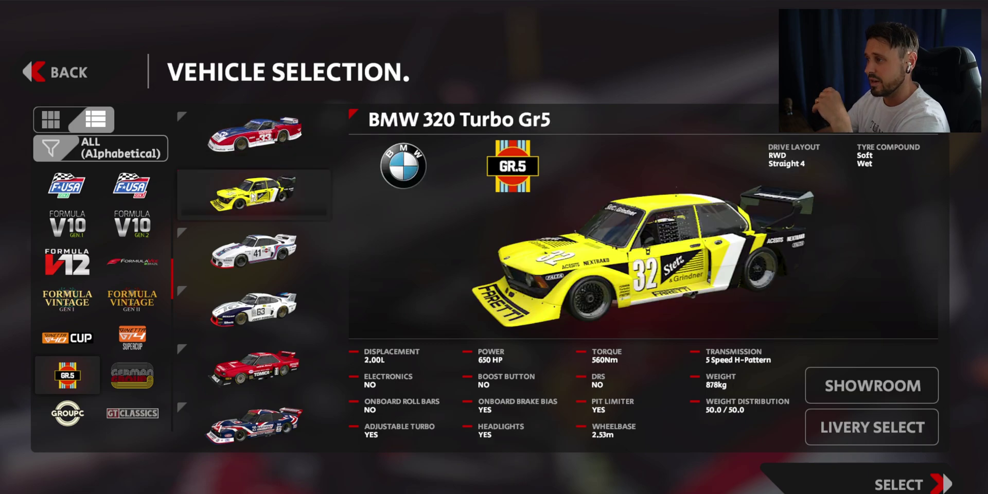
left_click(255, 151)
left_click(260, 215)
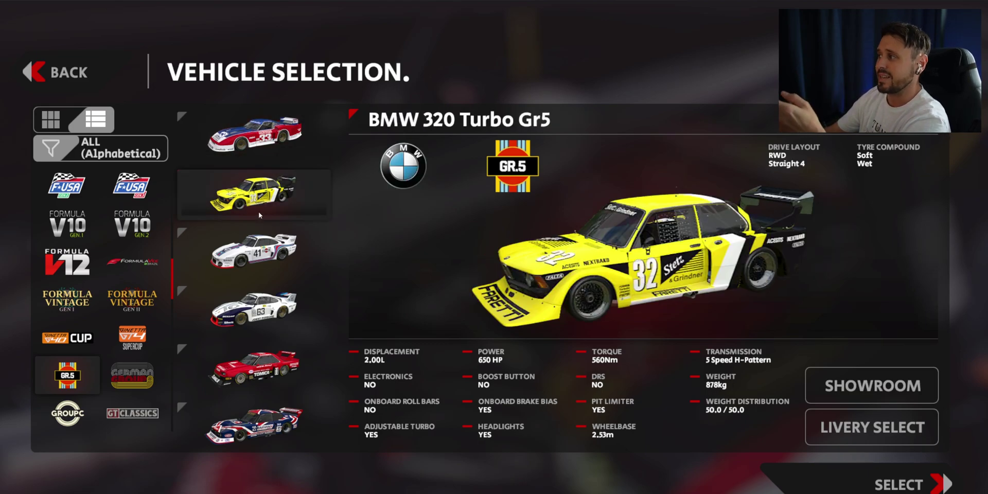
left_click(242, 262)
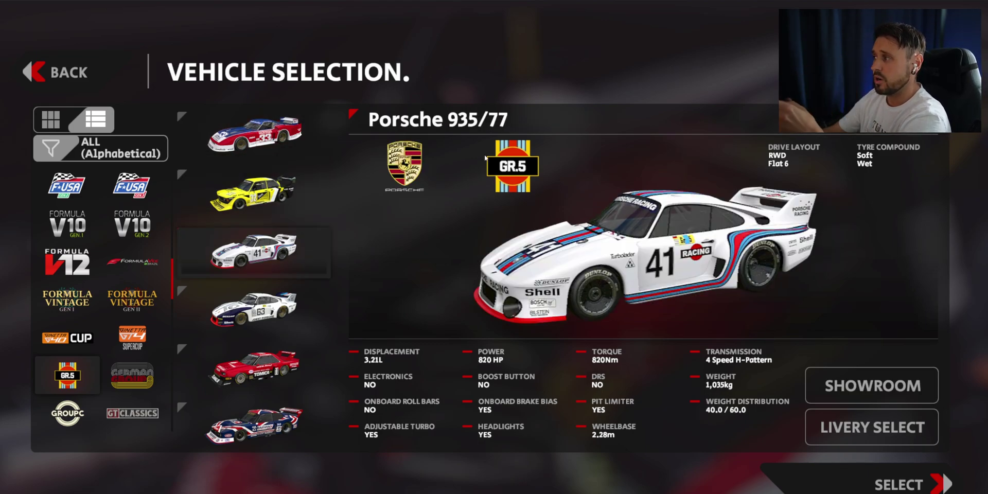
left_click(266, 317)
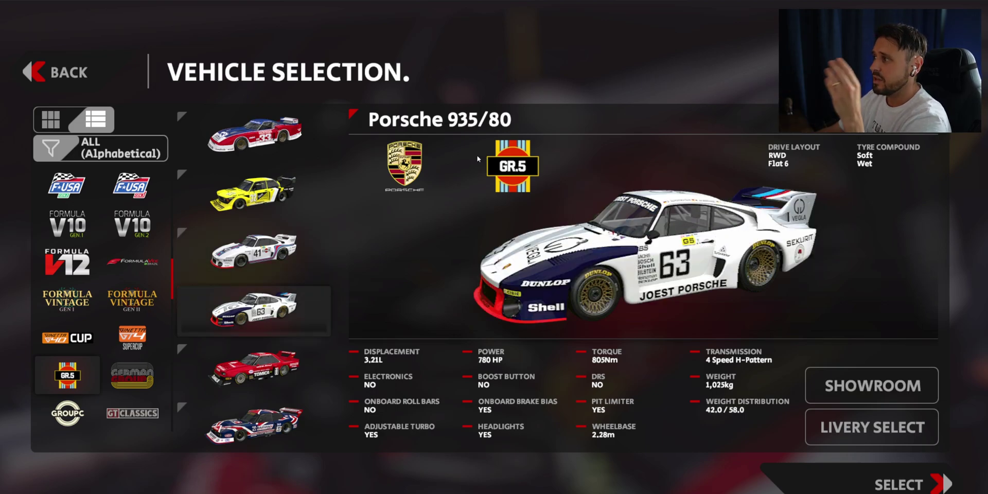
left_click(266, 362)
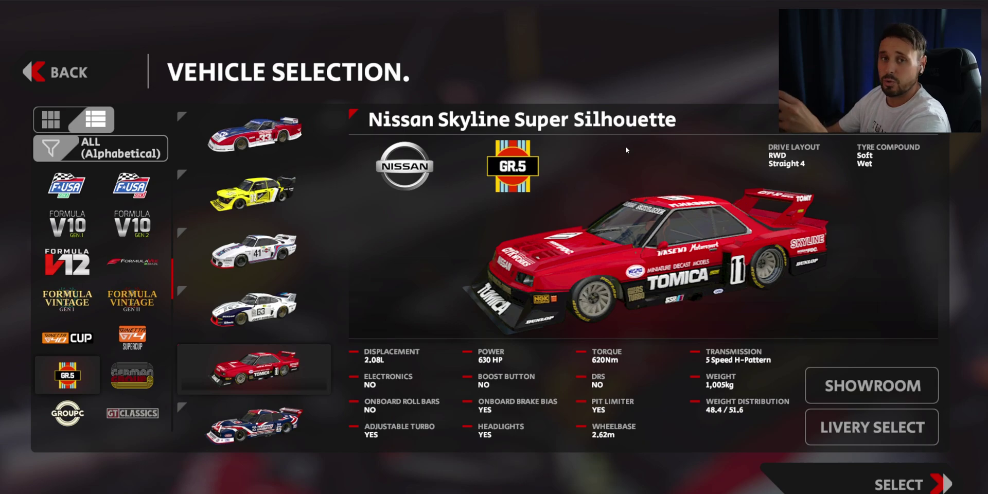
left_click(271, 431)
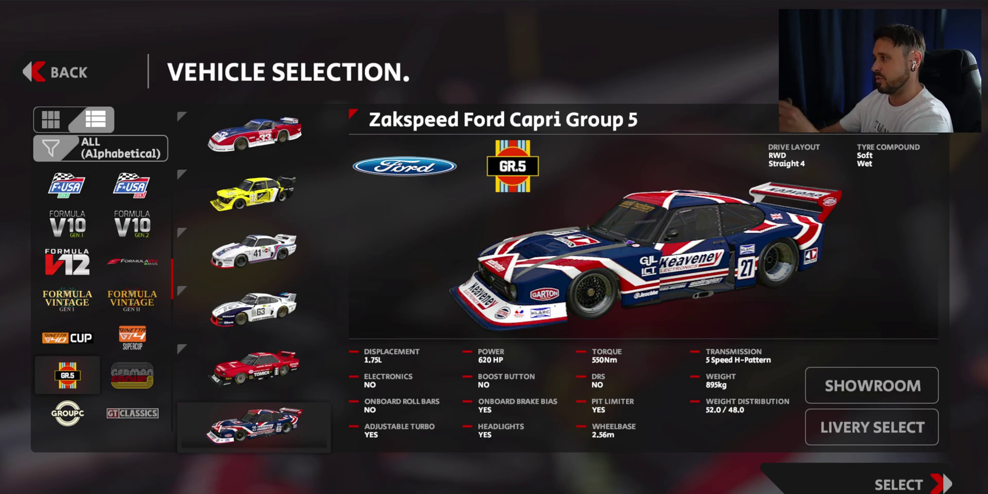
Browse the cars in the GT3 Bathurst 12 Hour and GT3 ADAC GT Masters classes
key("Left")
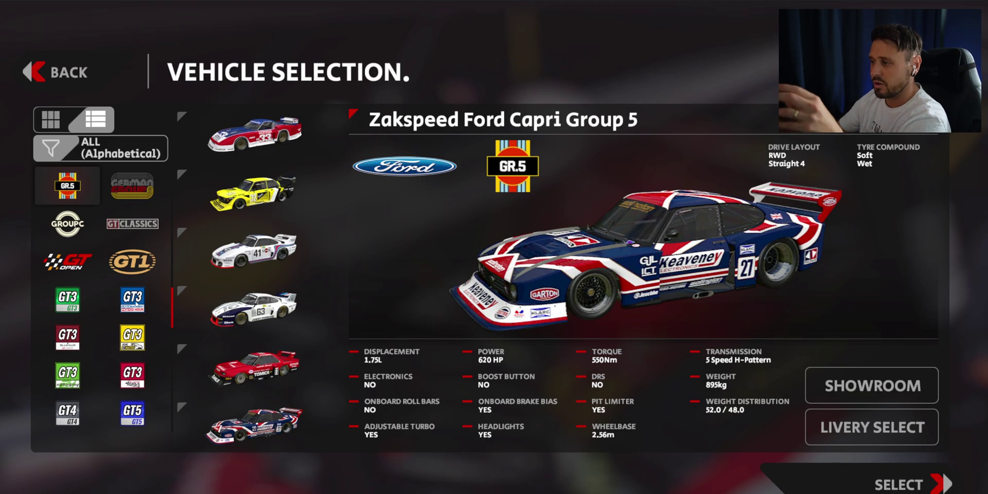
left_click(136, 305)
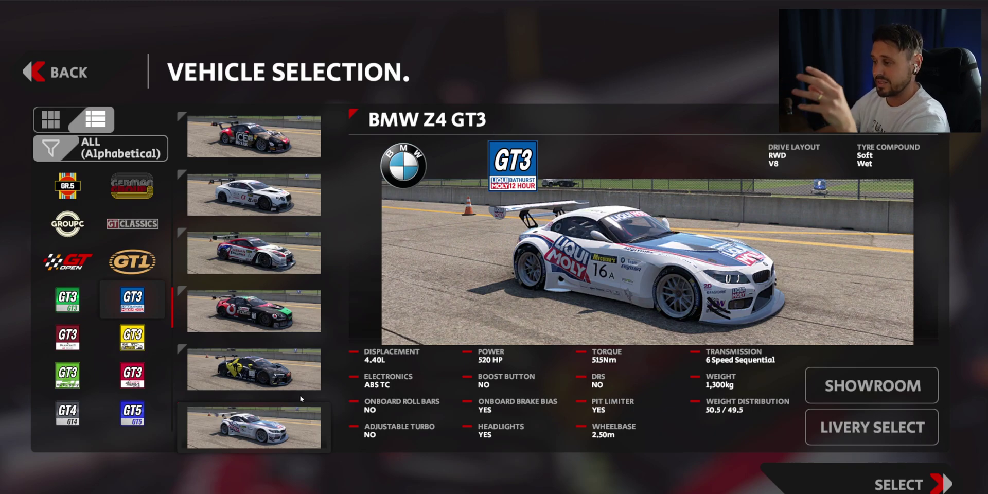
left_click(132, 337)
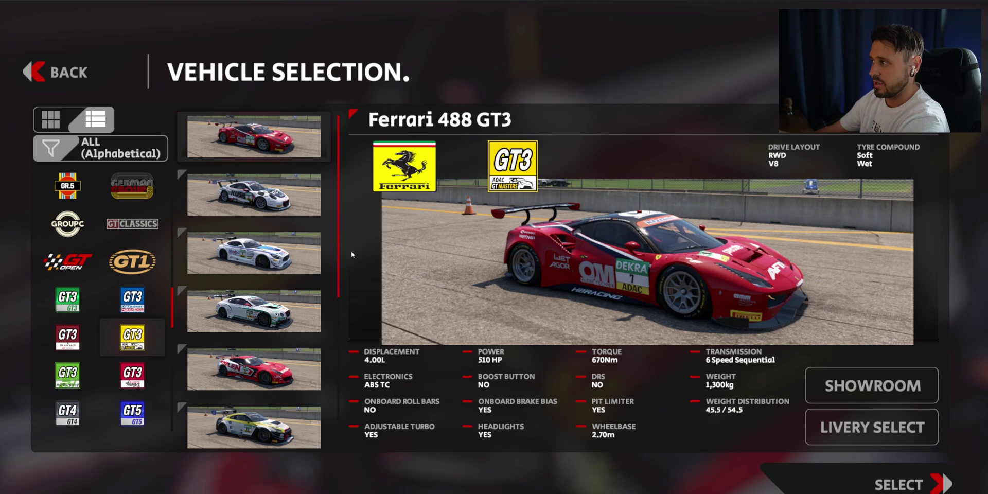
scroll(291, 325, "down", 5)
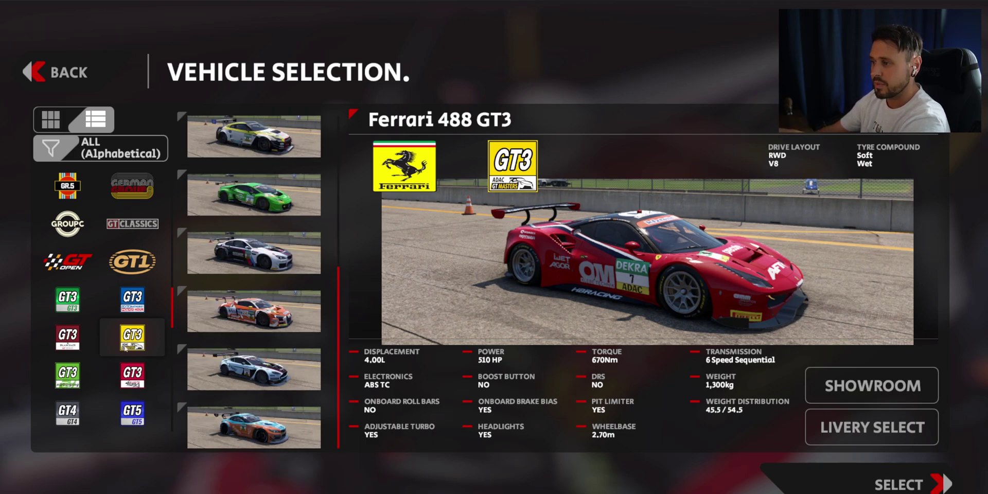
Browse the GT3 Spa class, viewing the Mercedes-AMG GT3, Ferrari 488 GT3 and Nissan GT-R Nismo GT3
left_click(126, 367)
left_click(272, 193)
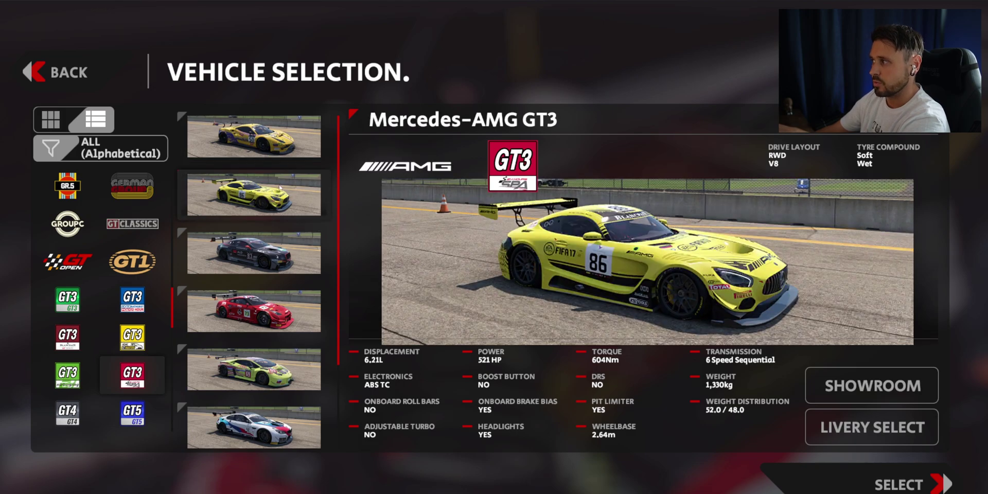
left_click(271, 145)
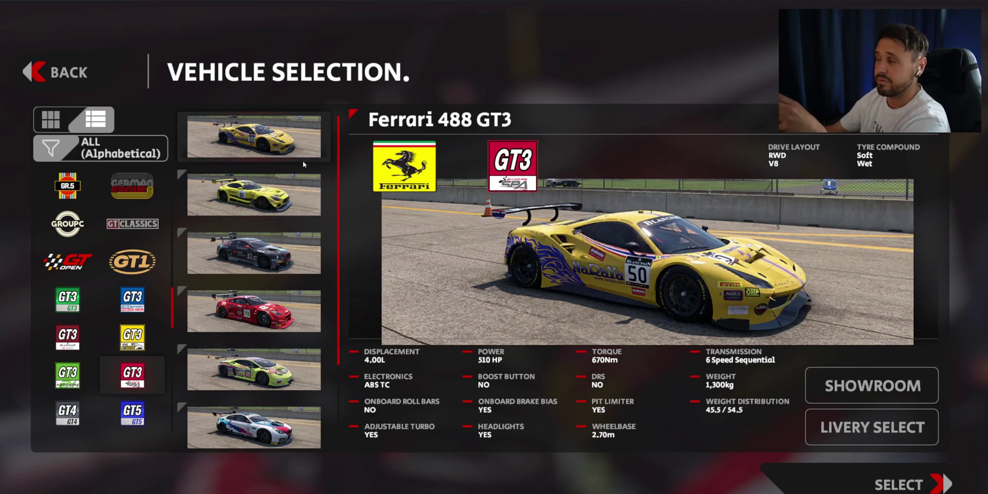
left_click(259, 322)
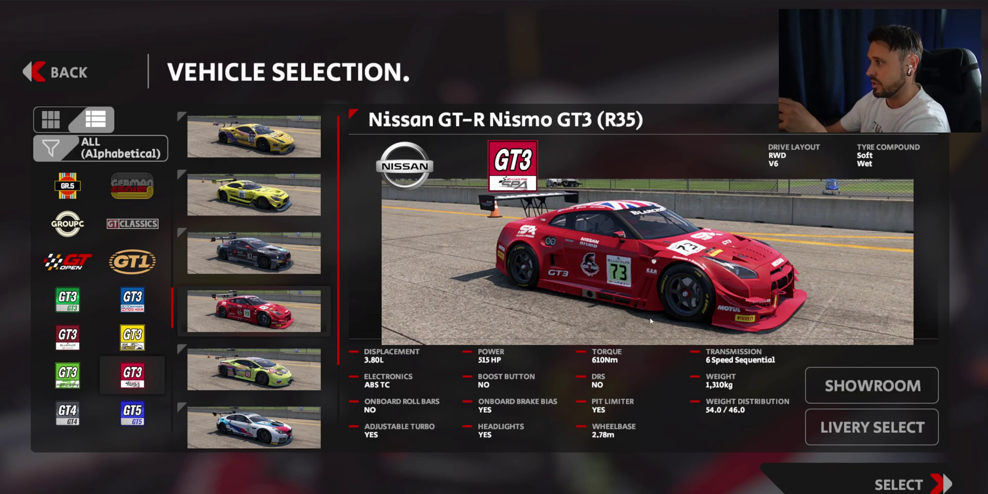
scroll(254, 283, "down", 2)
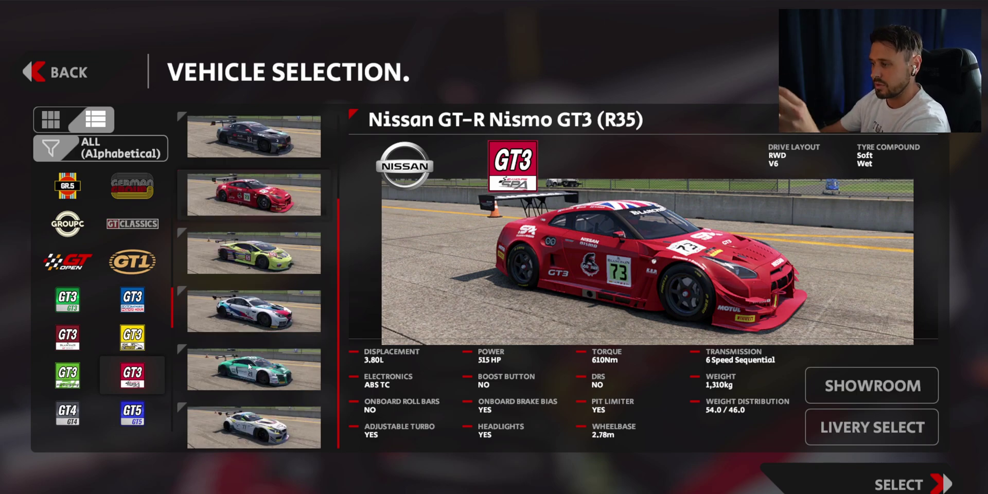
View the cars in the Super Trofeo, TrackDays B and KTM X-Bow Cup classes
scroll(145, 207, "down", 5)
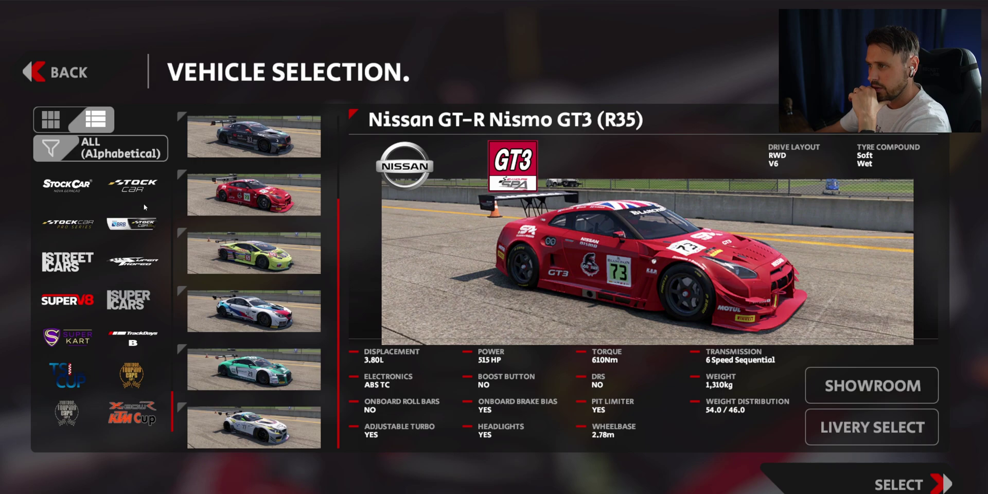
left_click(133, 263)
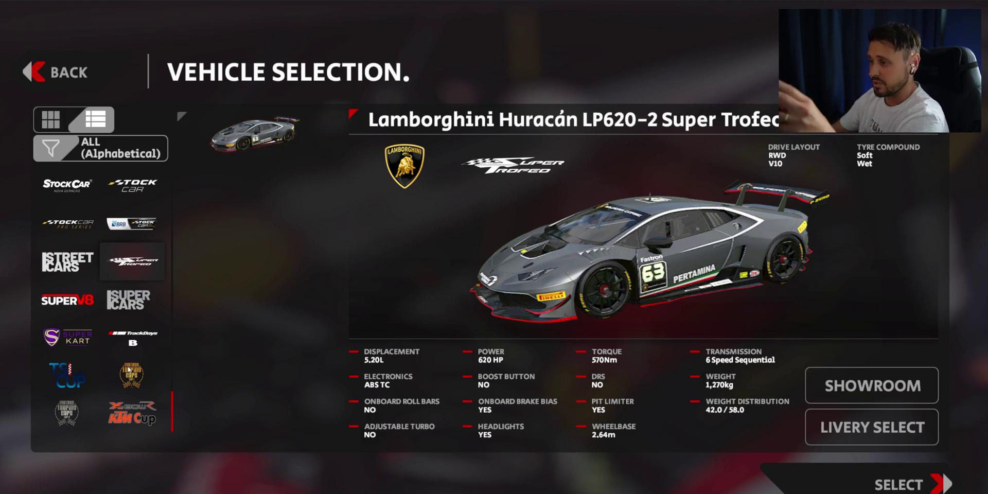
left_click(148, 324)
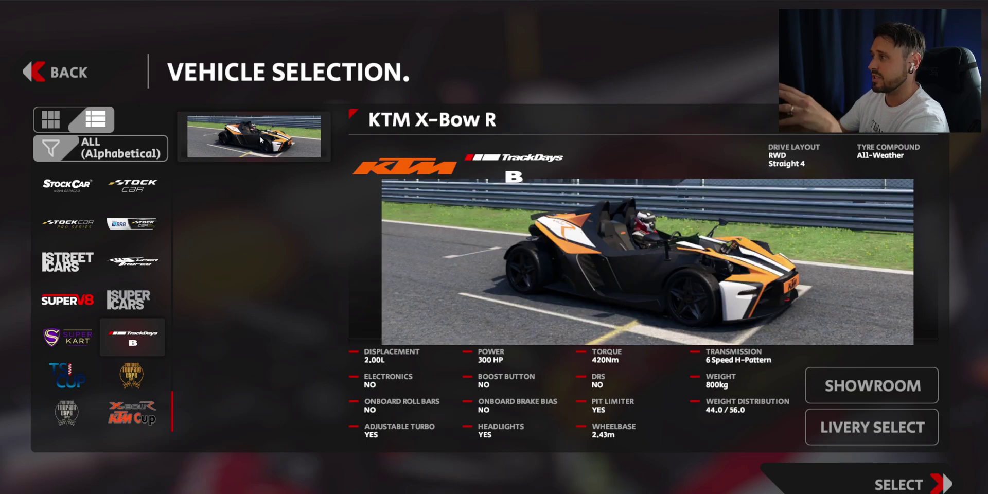
left_click(142, 423)
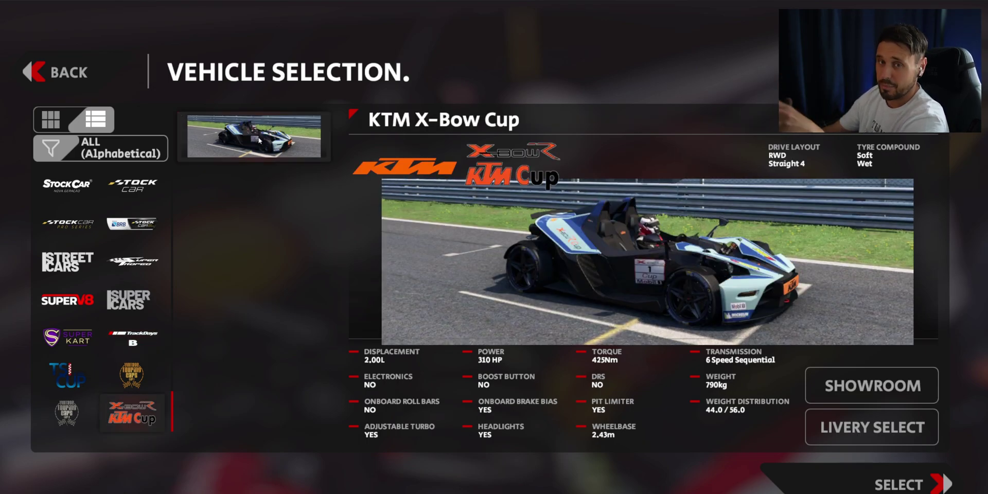